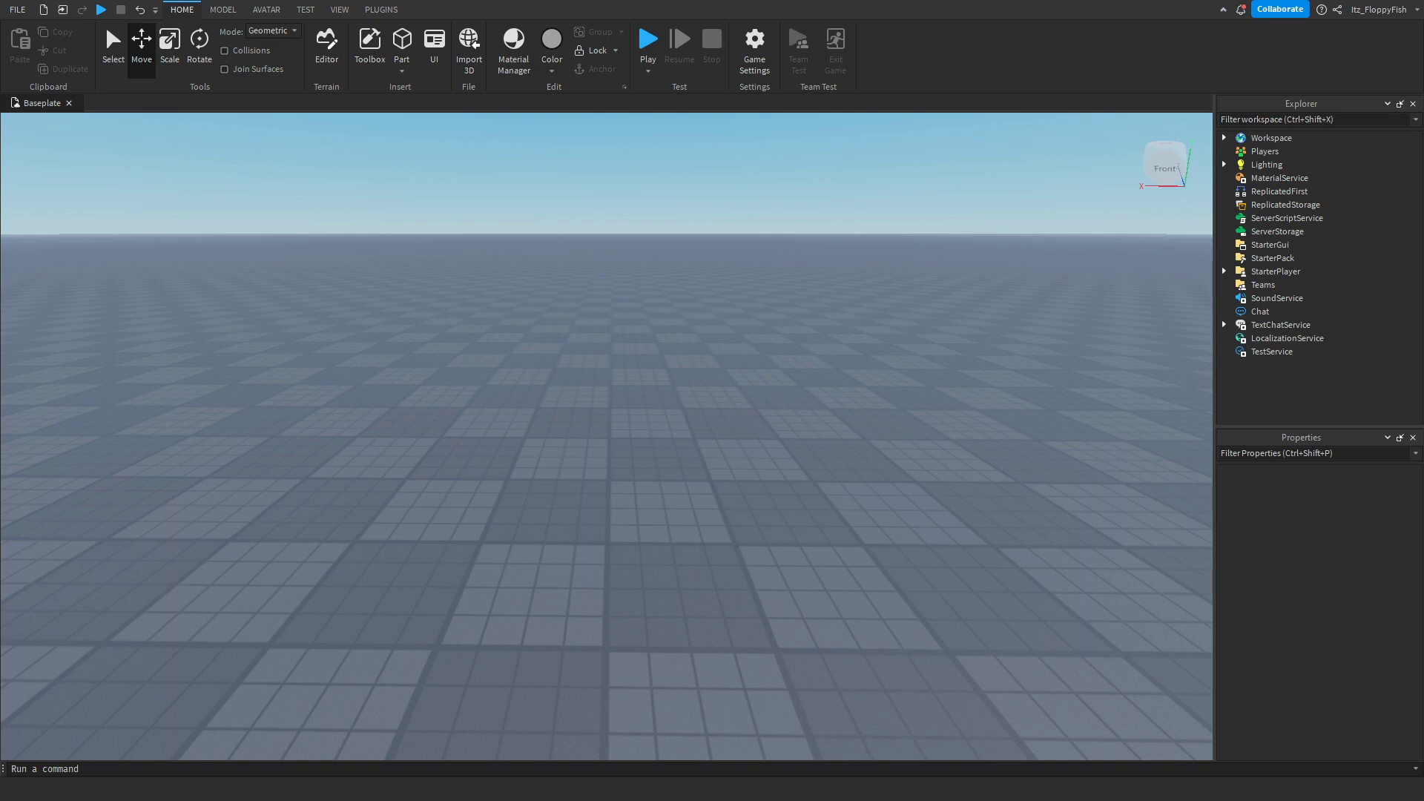
Step: Check the View tab's window options, then return to Home with StarterCharacterScripts selected
left_click(339, 10)
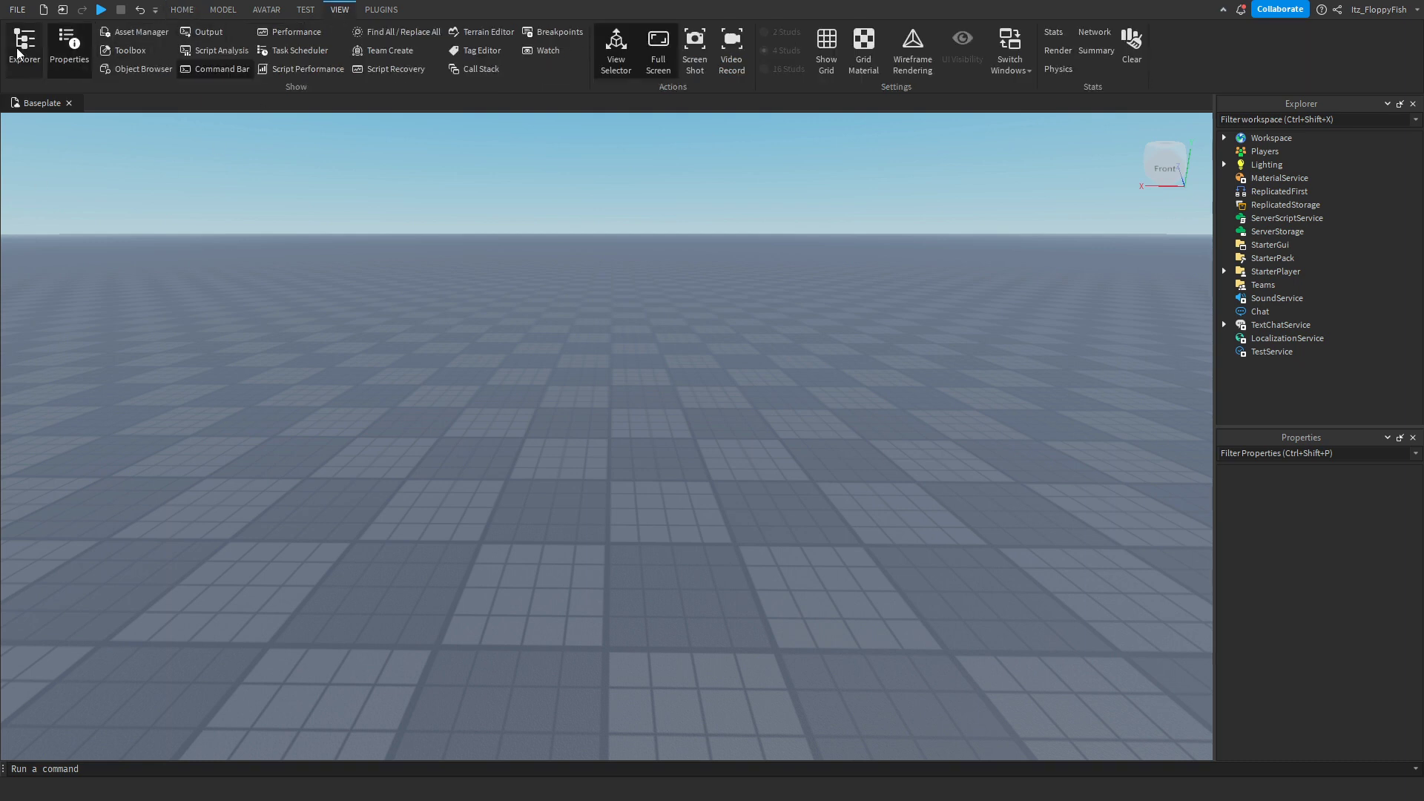
left_click(181, 10)
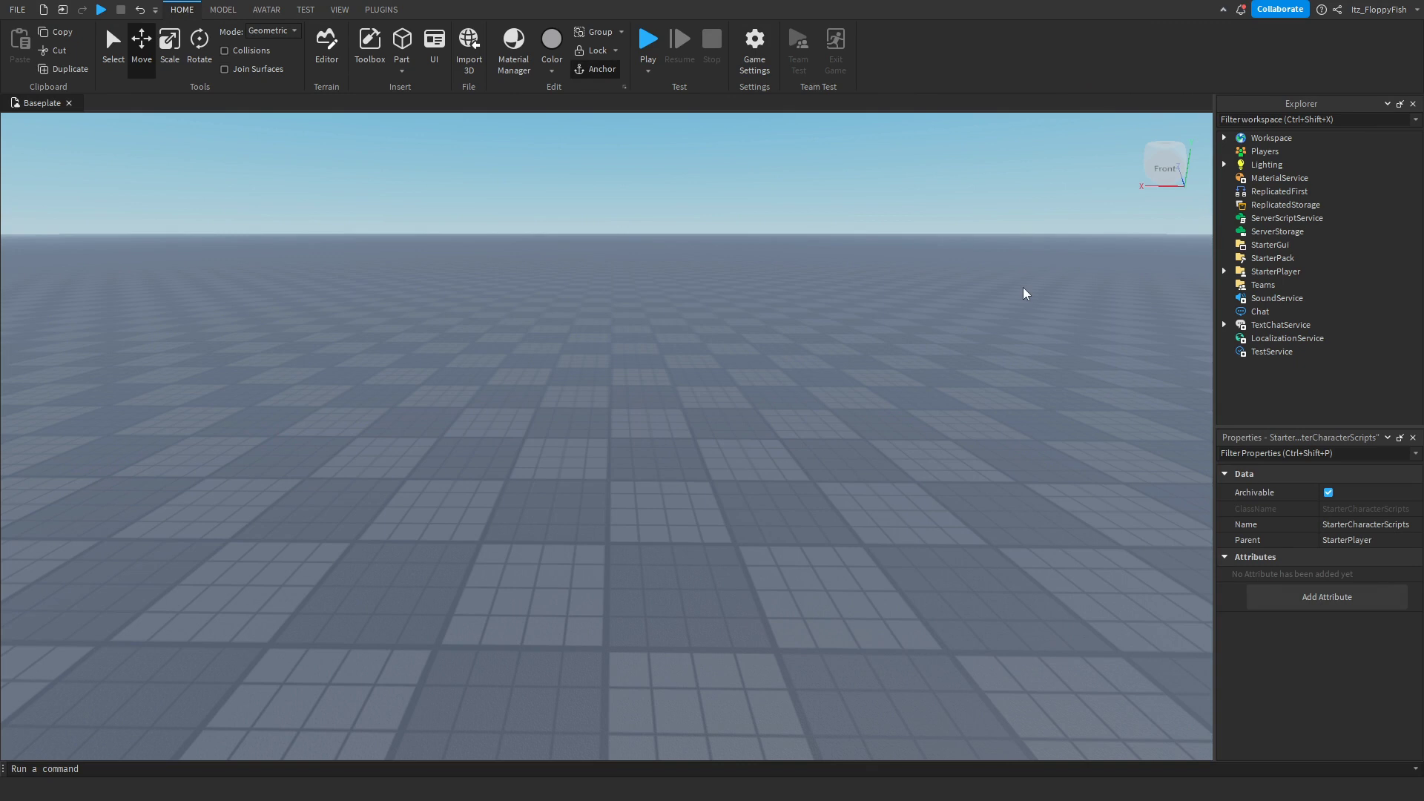
mouse_move(1275, 272)
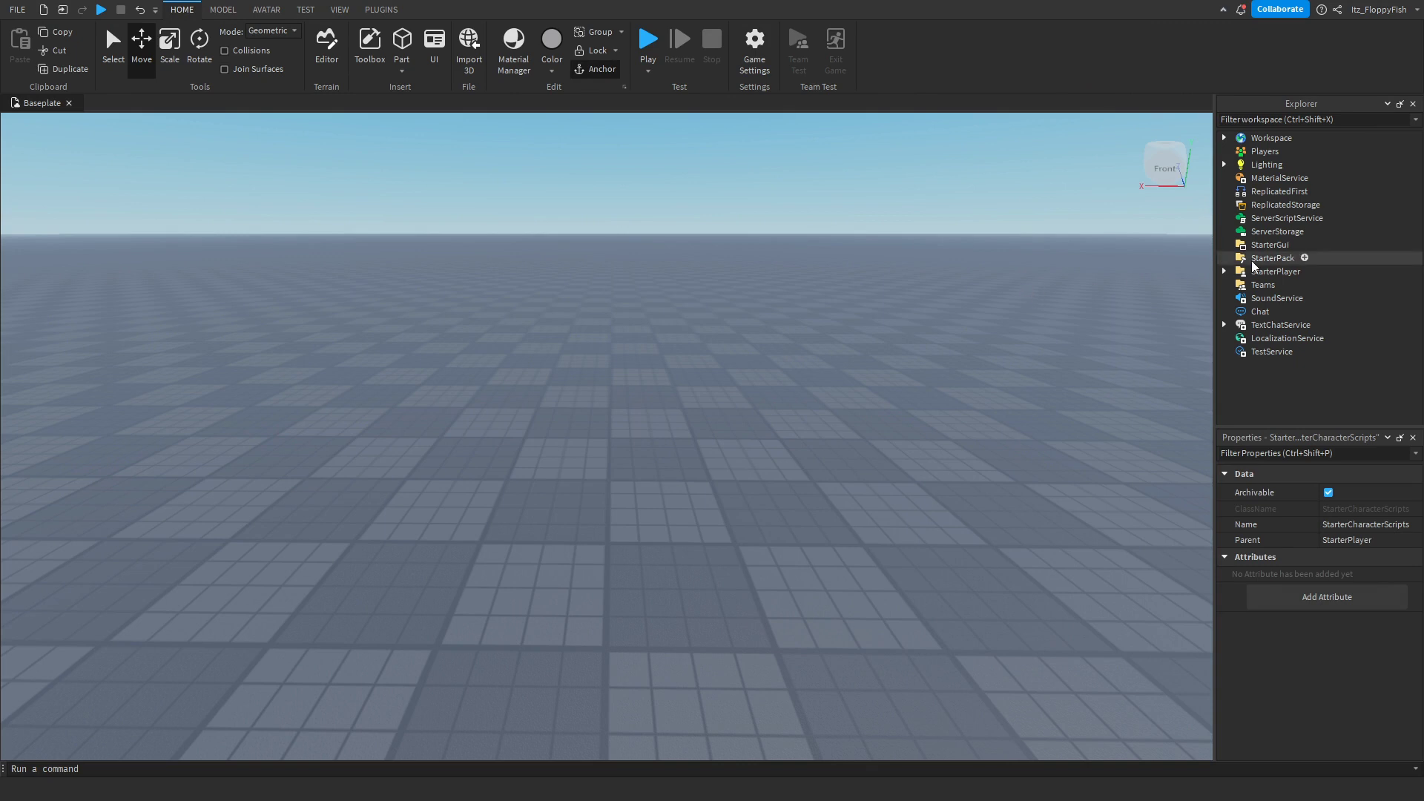
Step: Expand StarterPlayer and insert a LocalScript into StarterCharacterScripts
left_click(1224, 271)
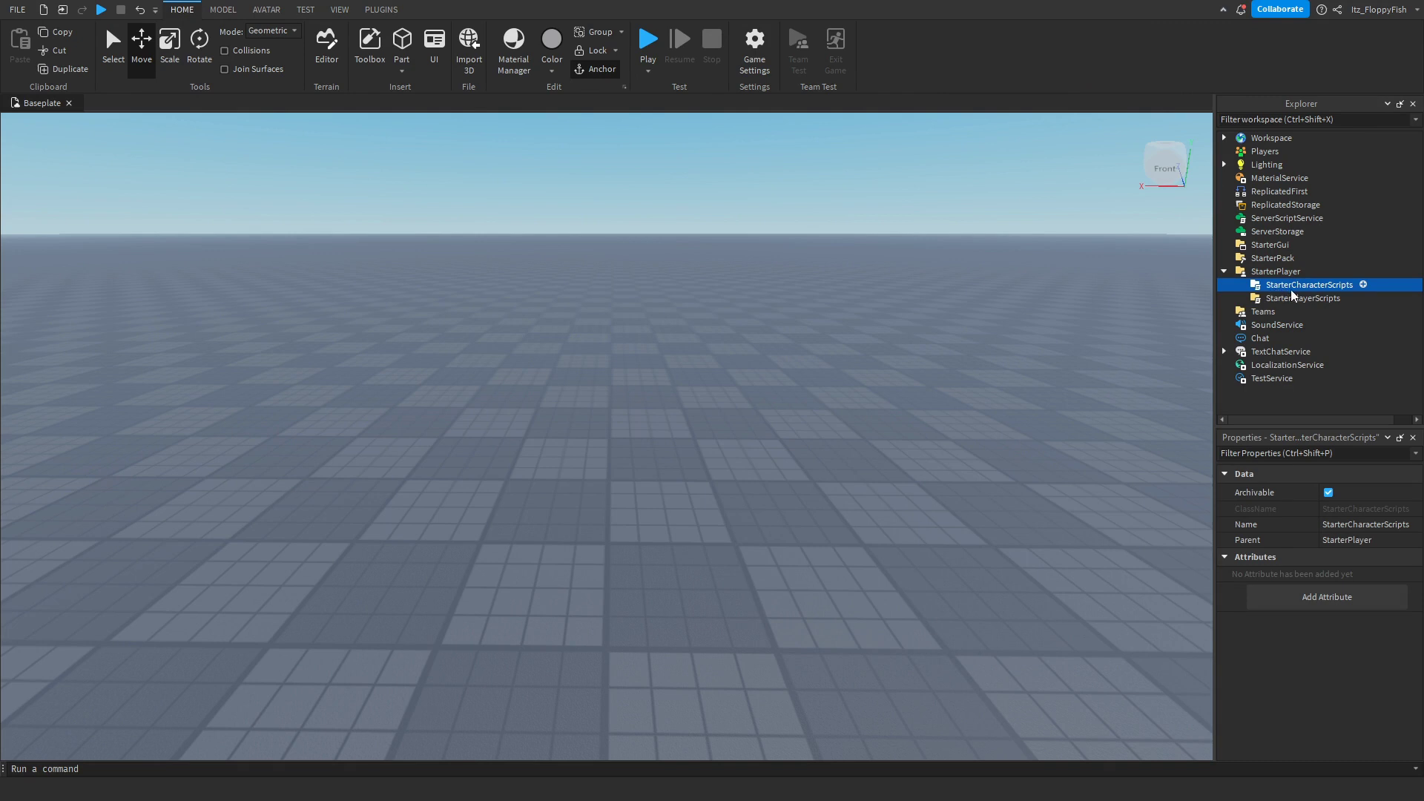
left_click(1364, 285)
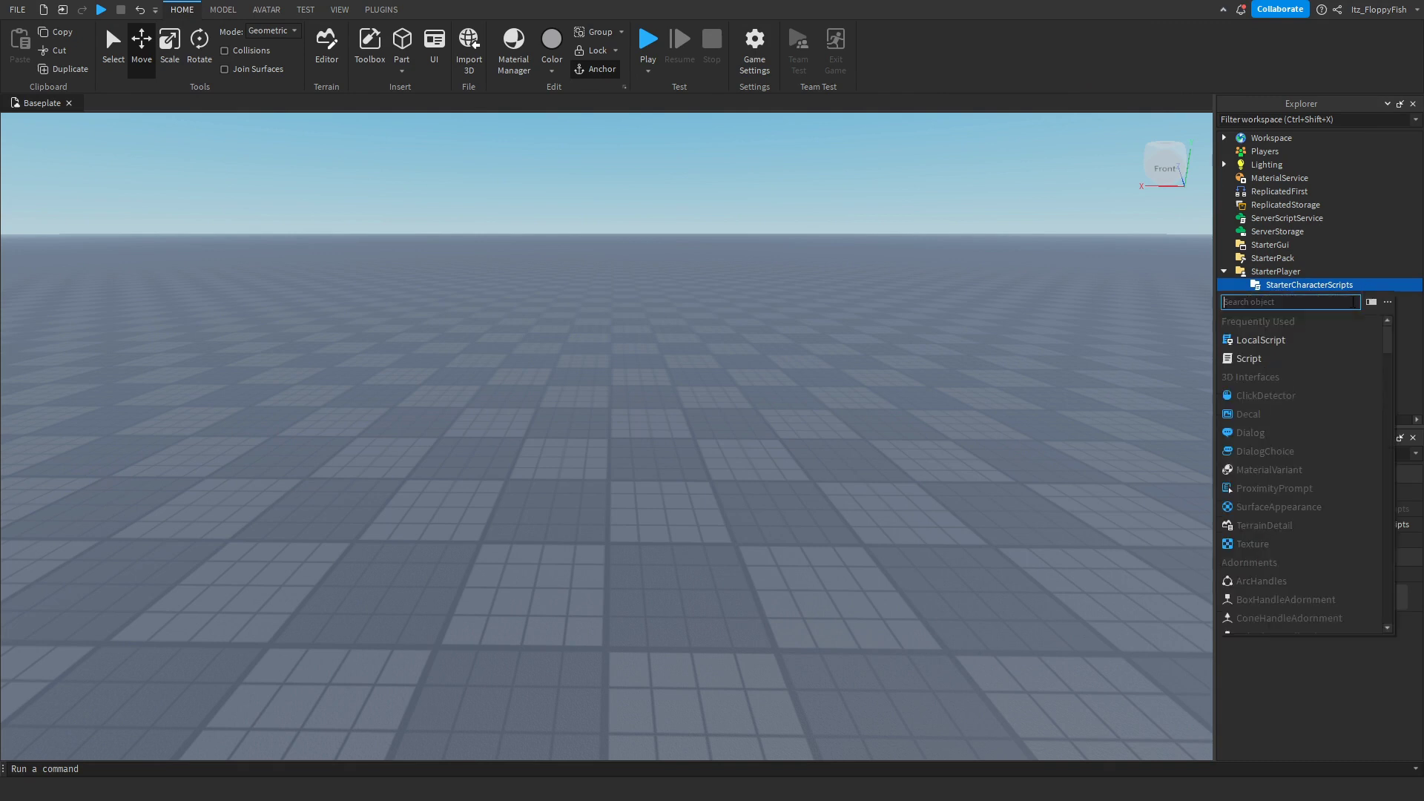
left_click(1316, 340)
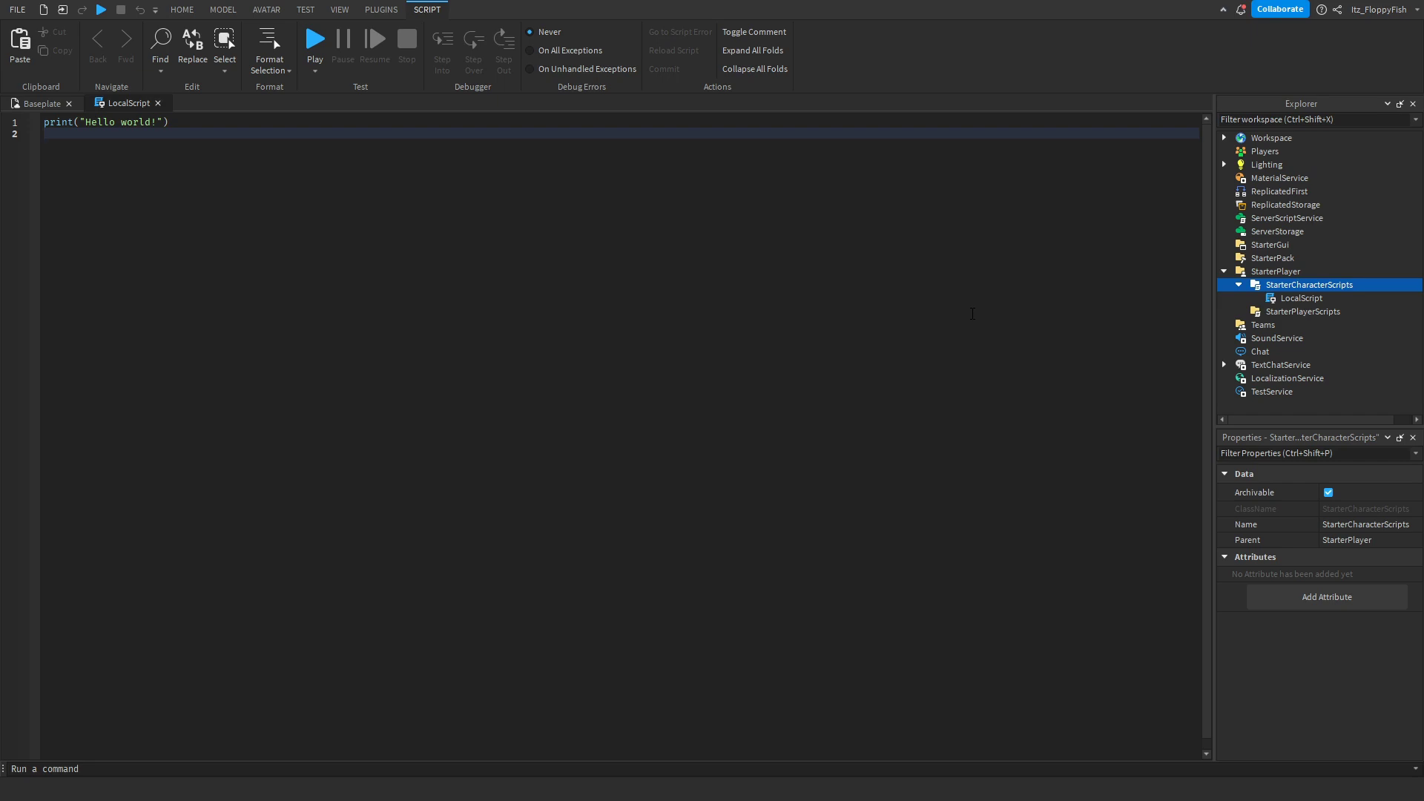
Step: Replace the Hello world placeholder with the pasted Premium WalkSpeed 32 script
key("ctrl+a")
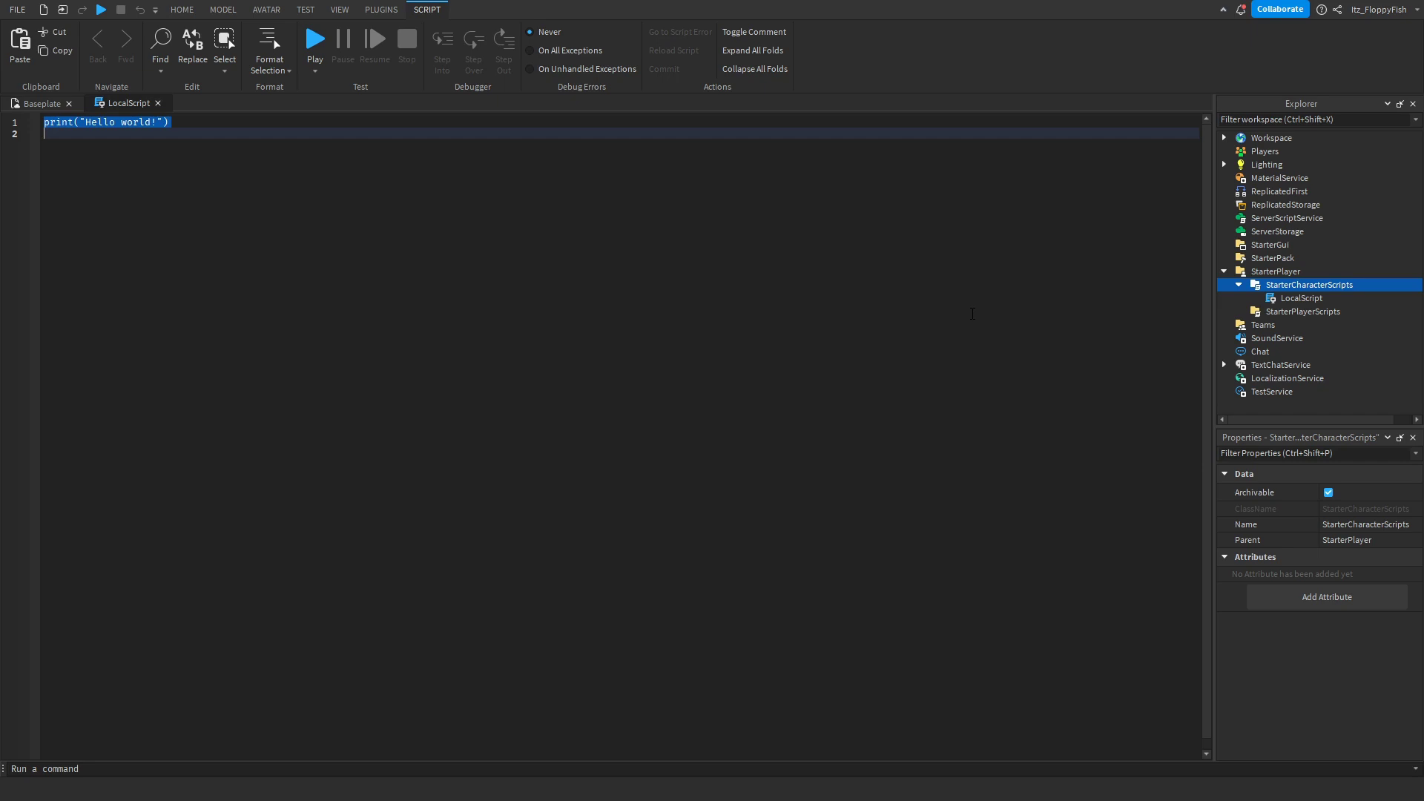
key("BackSpace")
type("local player = game.Players.LocalPlayer  if player.MembershipType == Enum.MembershipType.Premium then \tplayer.Character.Humanoid.WalkSpeed = 32 -- Change this to the walkspeed you want the premium players to have end")
scroll(762, 420, "up", 2, "ctrl")
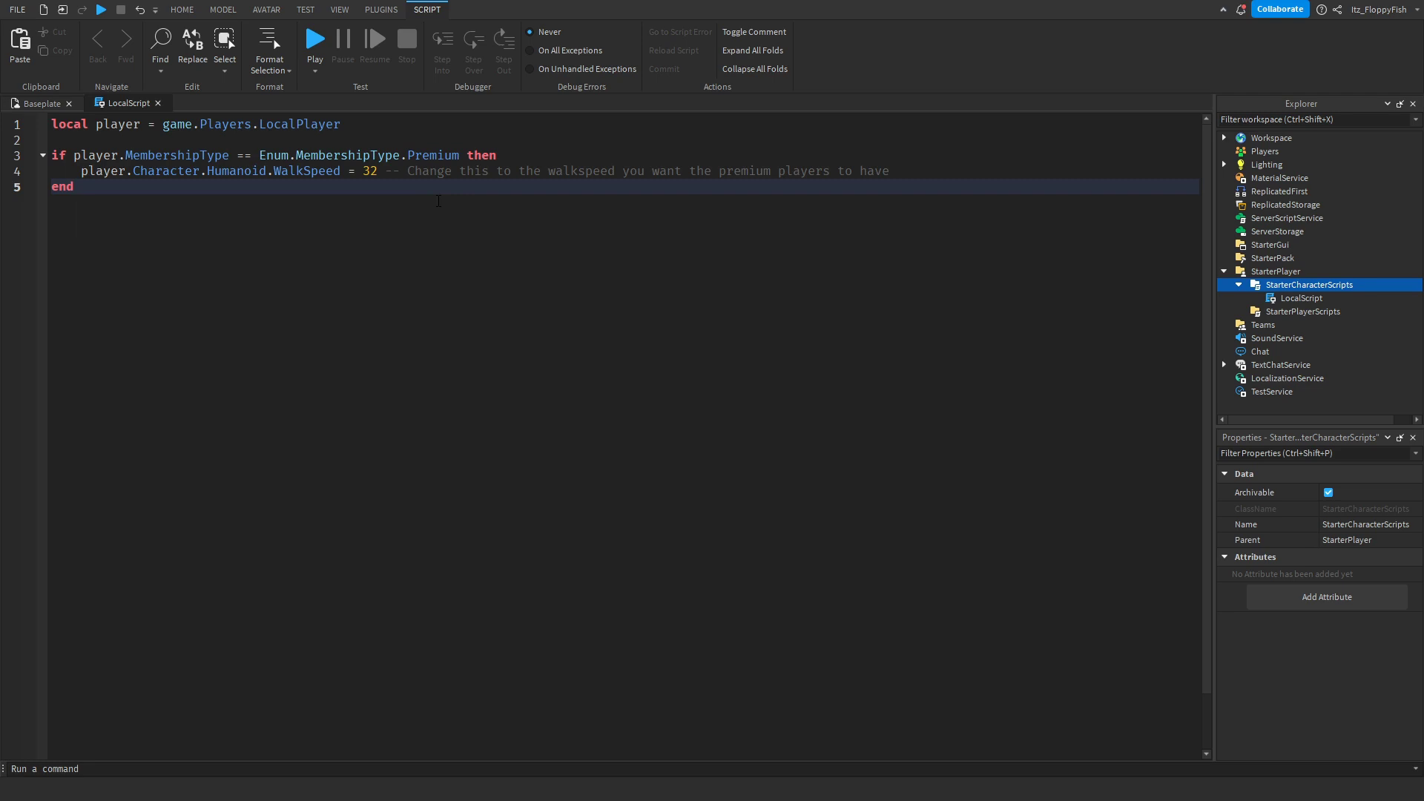
left_click(378, 171)
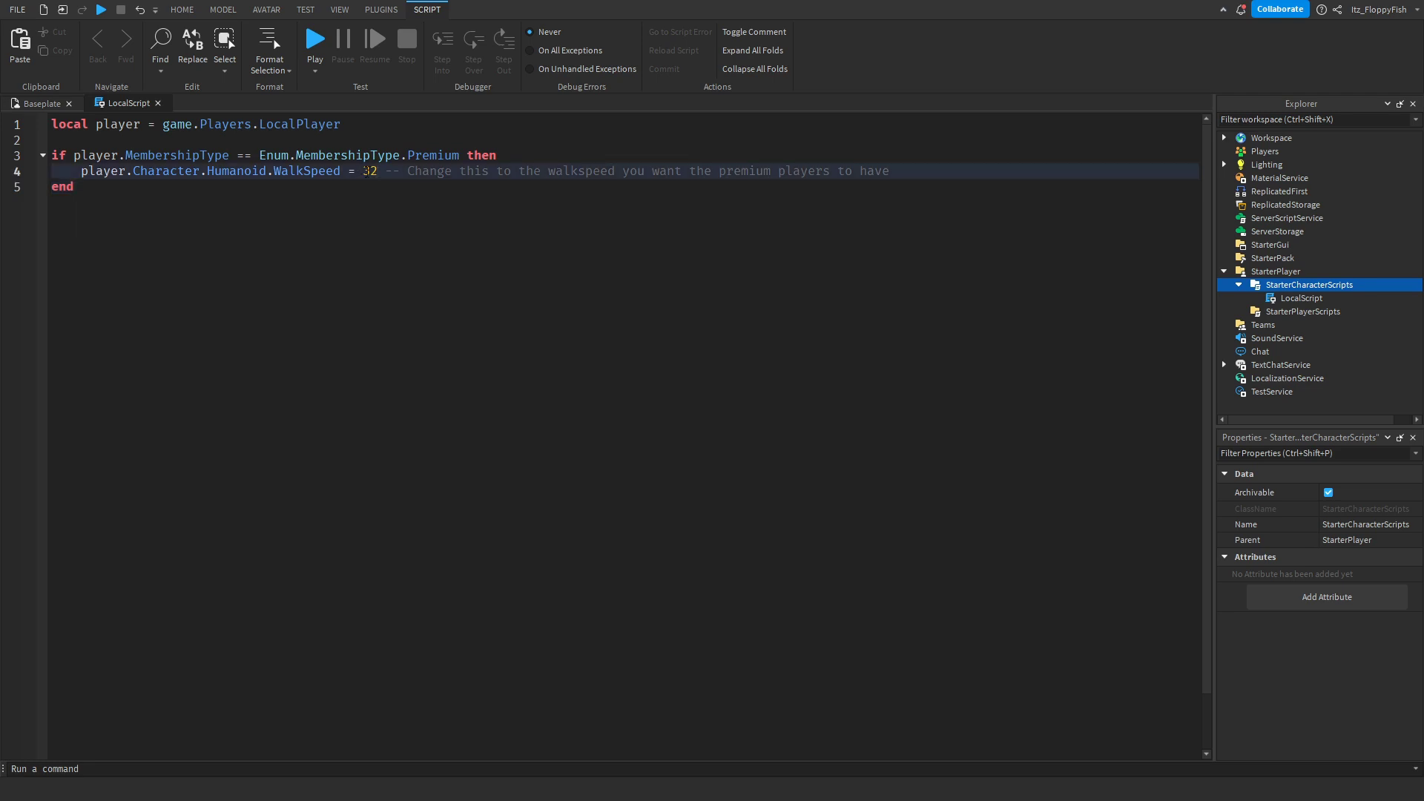
double_click(368, 170)
left_click(410, 198)
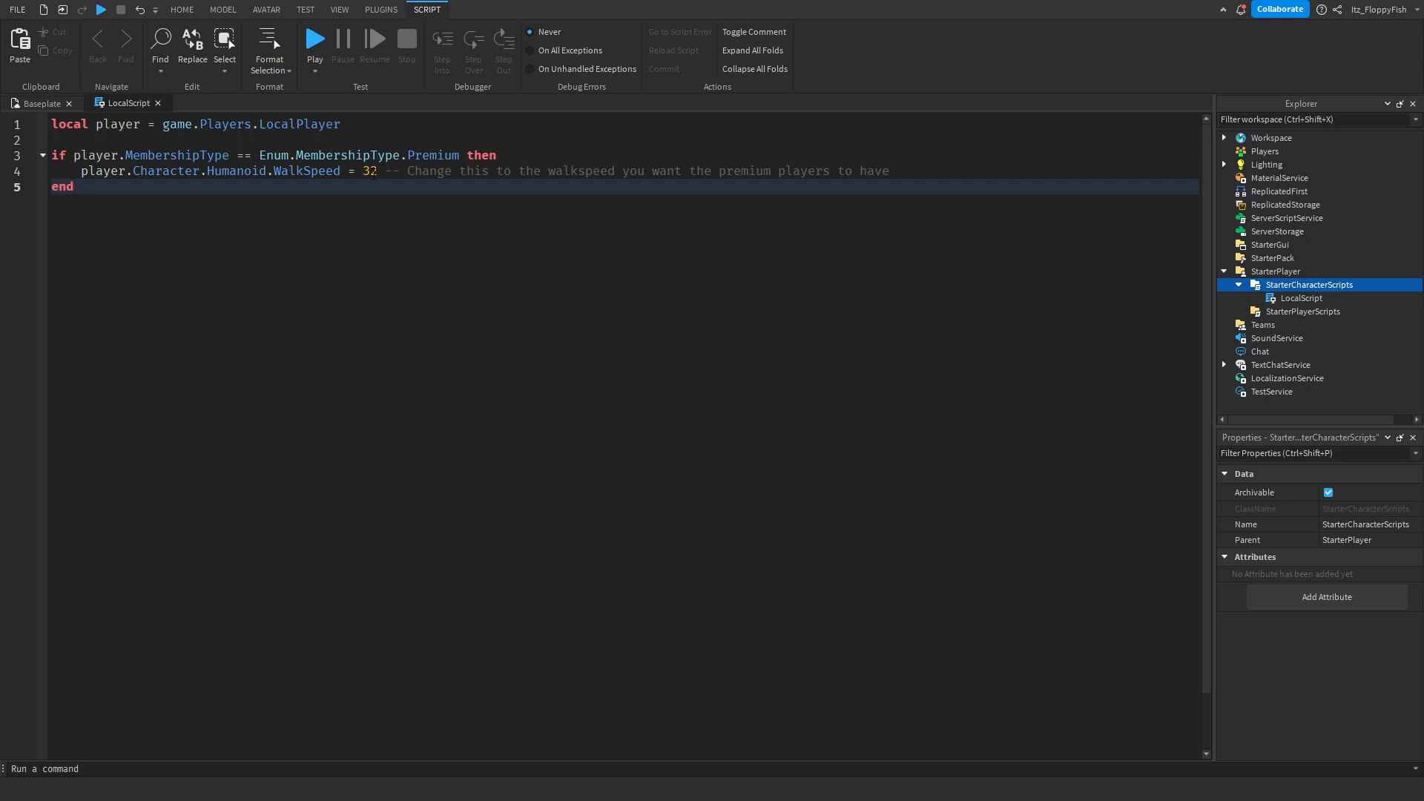
Step: Demo-edit the WalkSpeed value, restore 32, close the script, and open the File menu
left_click(363, 171)
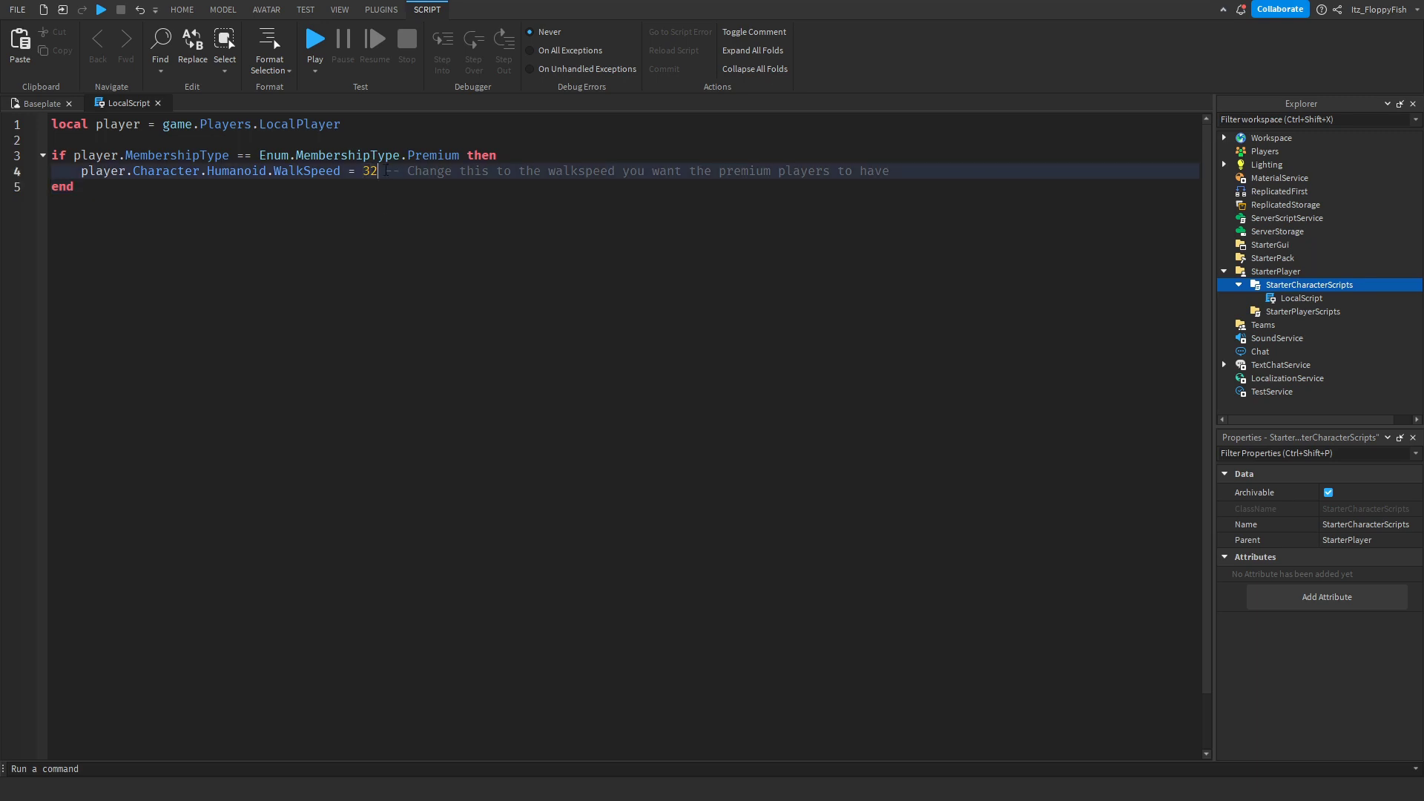
key("BackSpace")
key("BackSpace")
type("100")
key("BackSpace")
key("BackSpace")
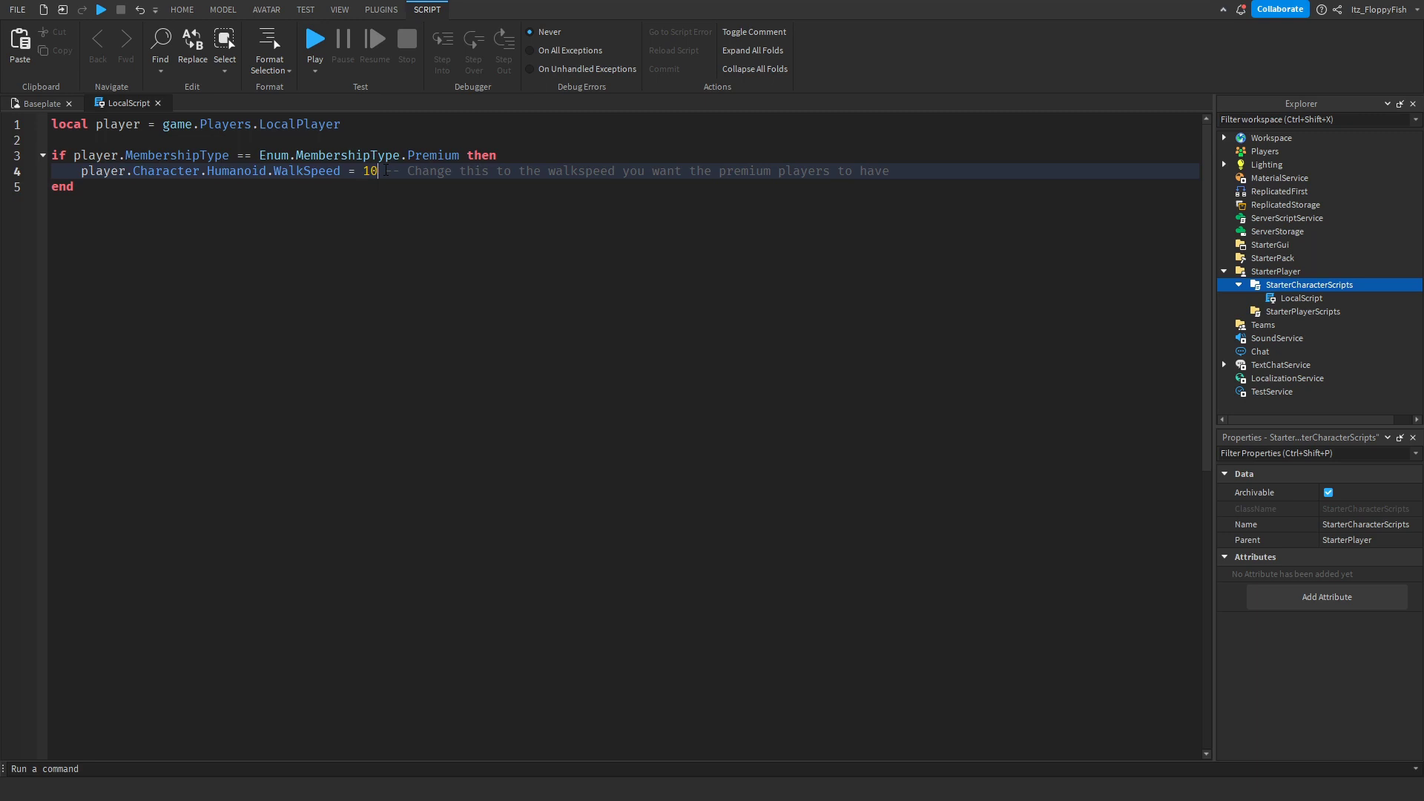
type("32")
key("BackSpace")
key("BackSpace")
key("BackSpace")
type("32")
left_click(157, 102)
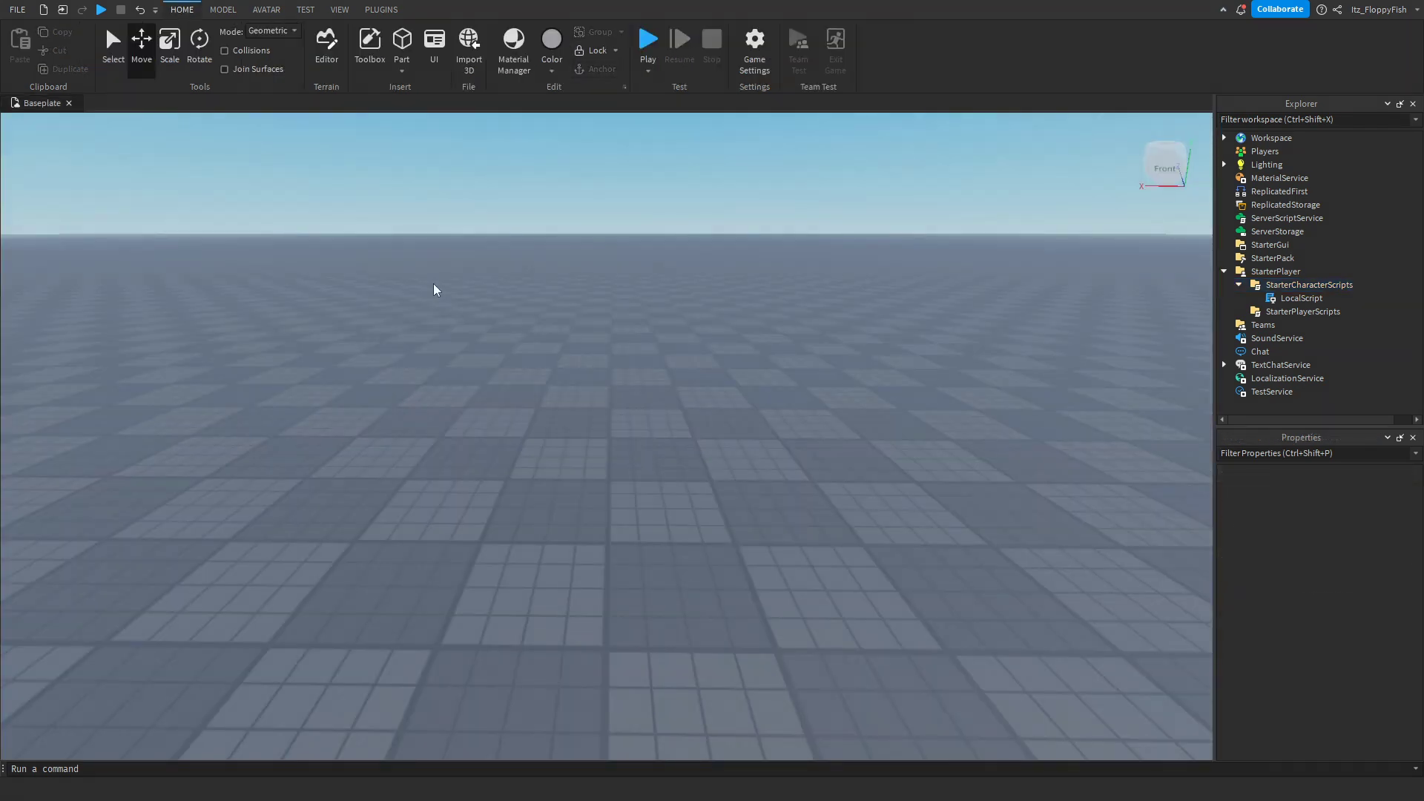
left_click(18, 10)
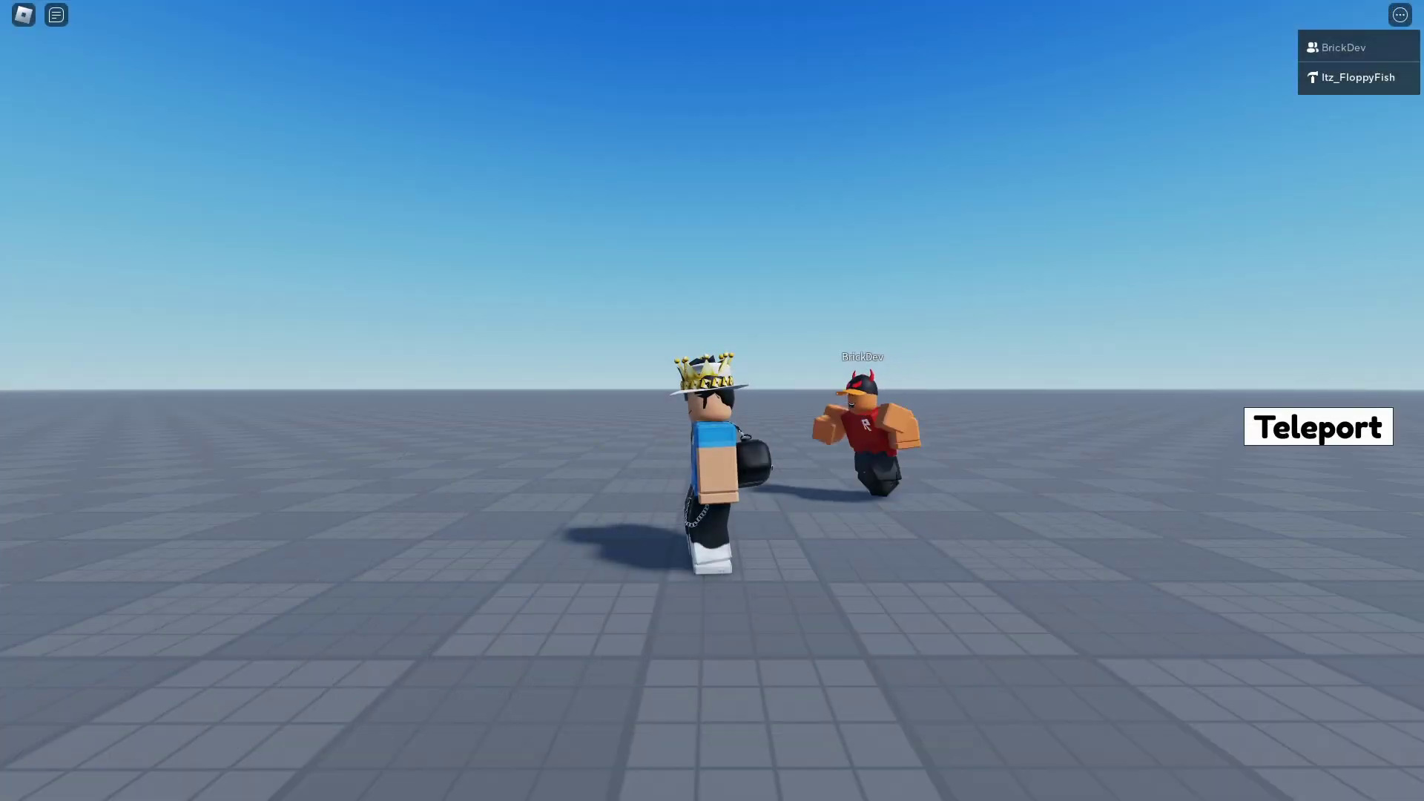
Step: Orbit the camera around the running avatars while testing the game with another player
mouse_move(1112, 519)
right_mouse_down()
mouse_move(602, 352)
mouse_move(657, 433)
mouse_move(795, 410)
right_mouse_up()
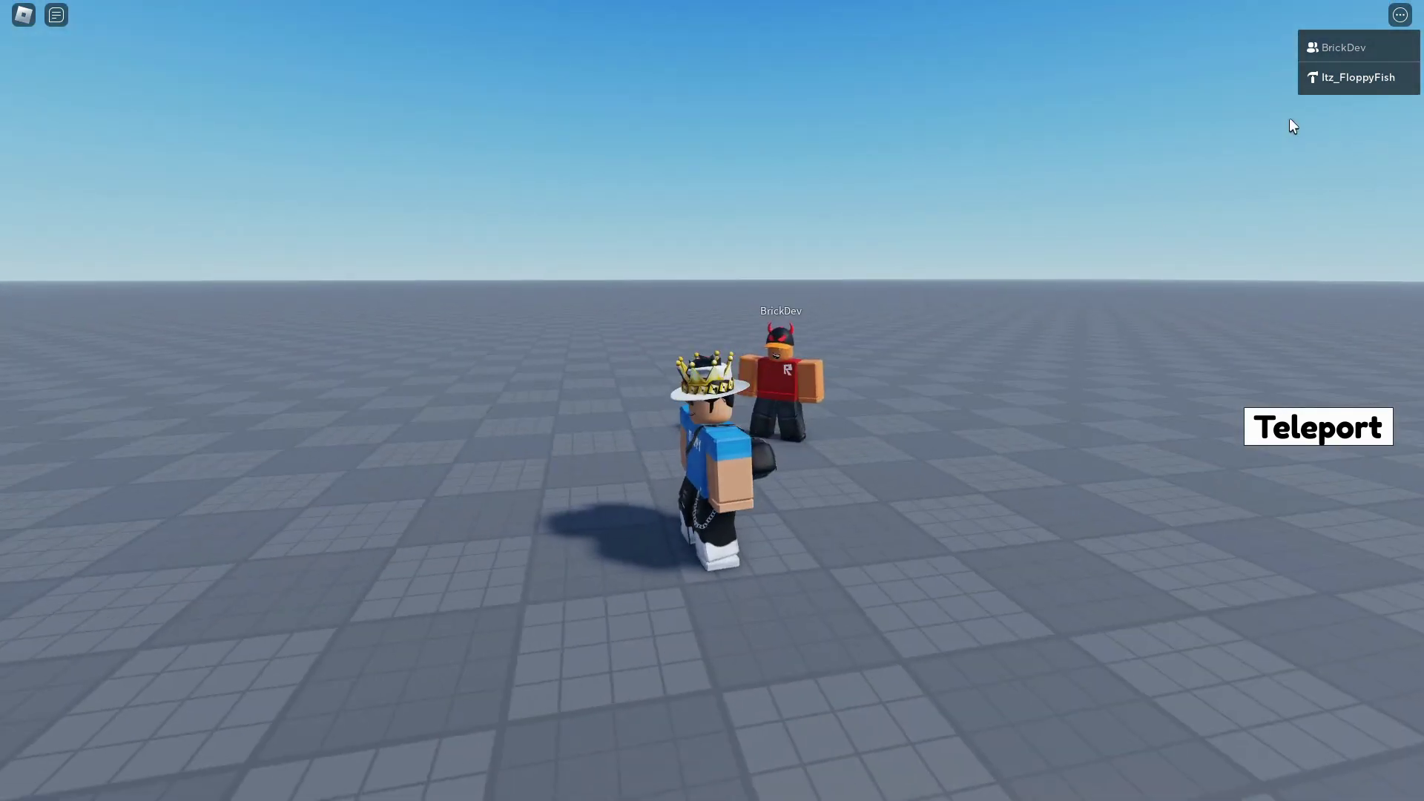
right_click_drag(1060, 245, 1060, 246)
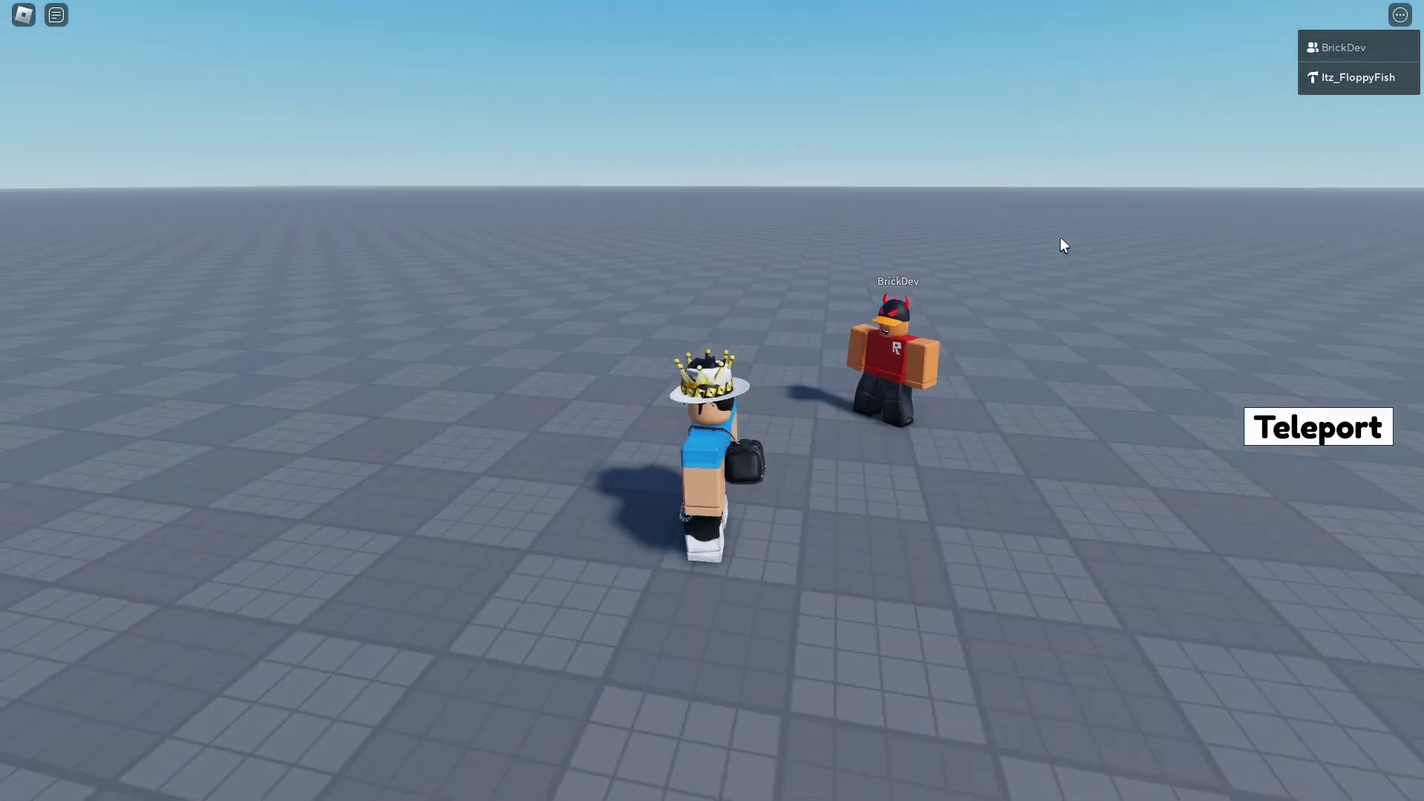
right_click_drag(871, 334, 871, 336)
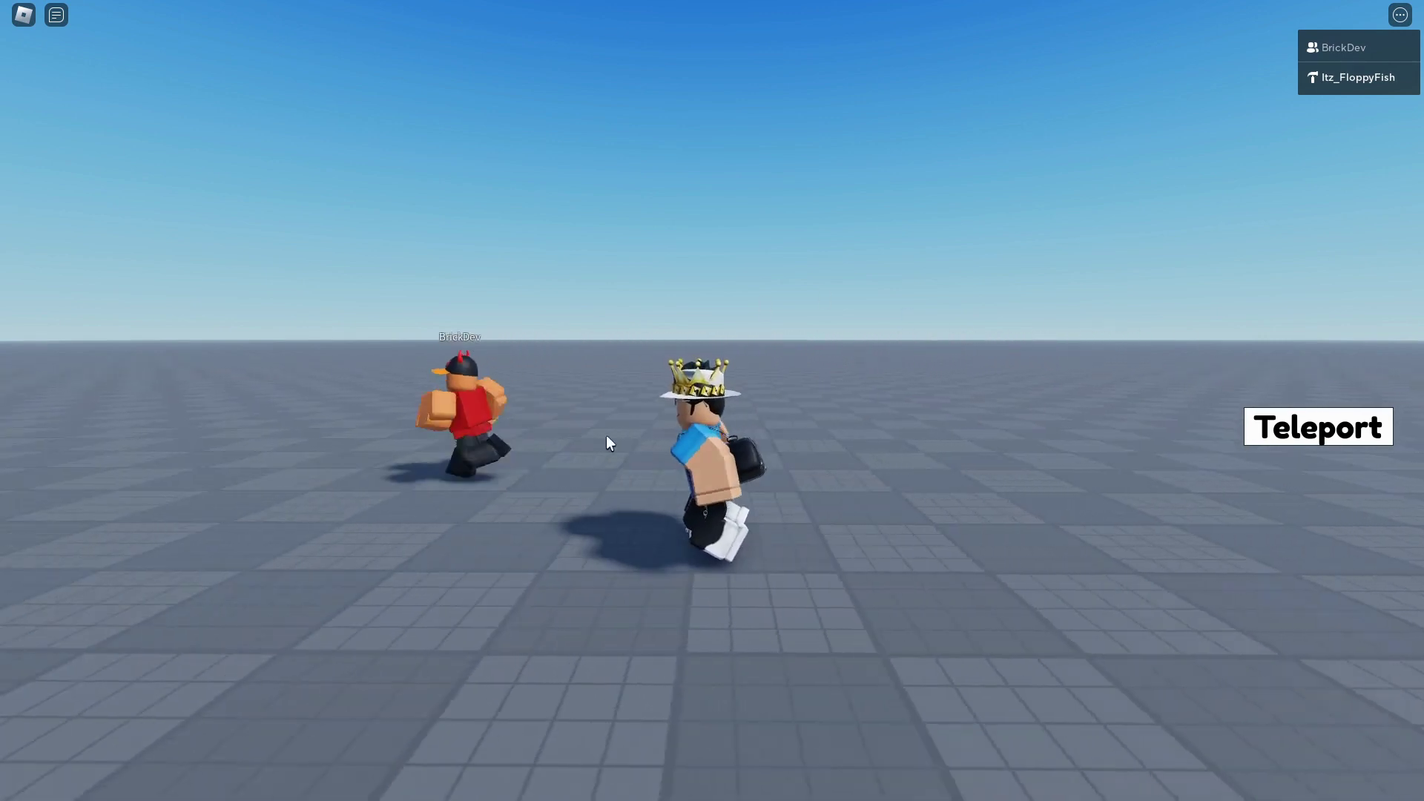
mouse_move(604, 433)
right_mouse_down()
mouse_move(606, 328)
mouse_move(679, 366)
right_mouse_up()
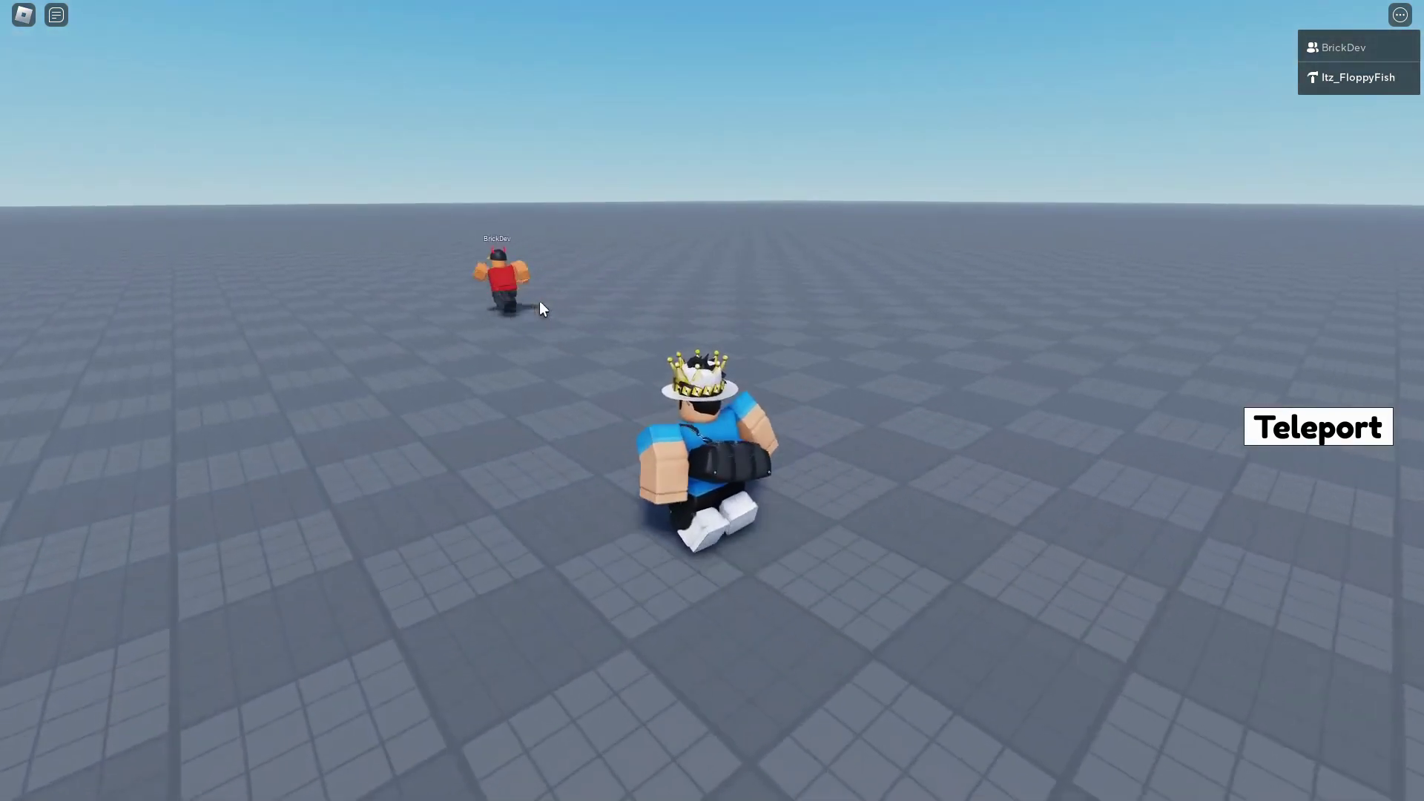